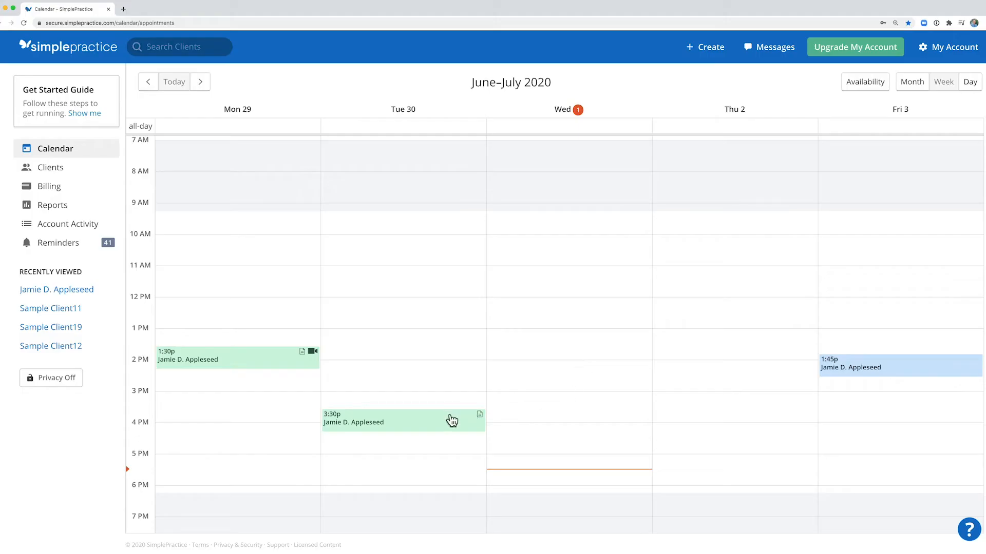
# Open the client's June 30 3:30 PM calendar appointment and start adding a progress note for it.
pyautogui.click(432, 422)
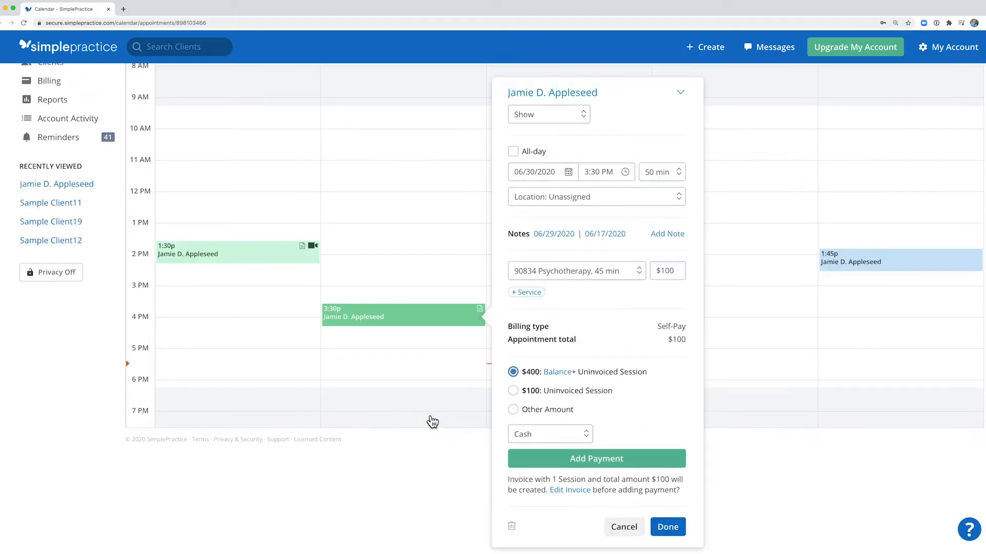
pyautogui.click(659, 236)
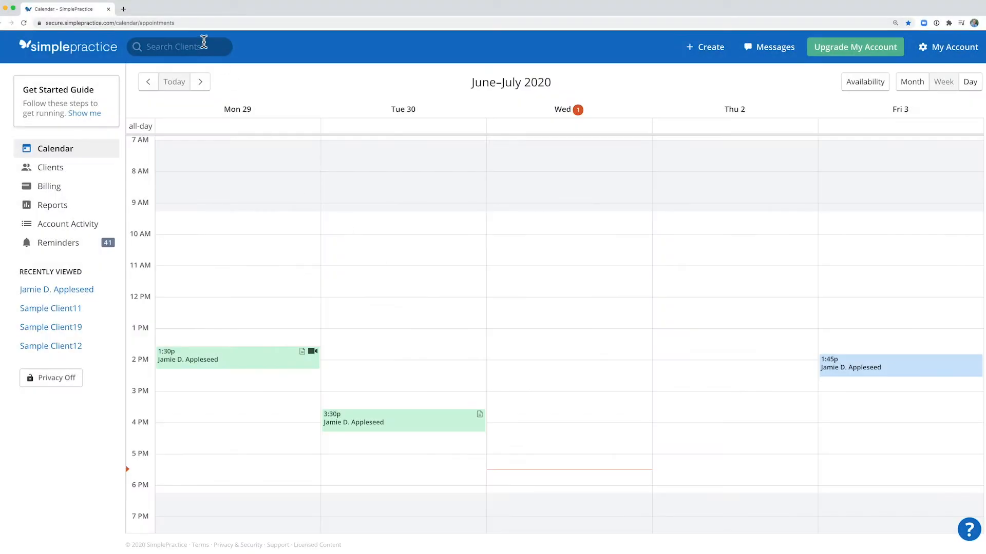
# Search for the client and open the progress note of the June 30 appointment from the client's overview.
pyautogui.click(202, 44)
pyautogui.write('jamie')
pyautogui.click(195, 67)
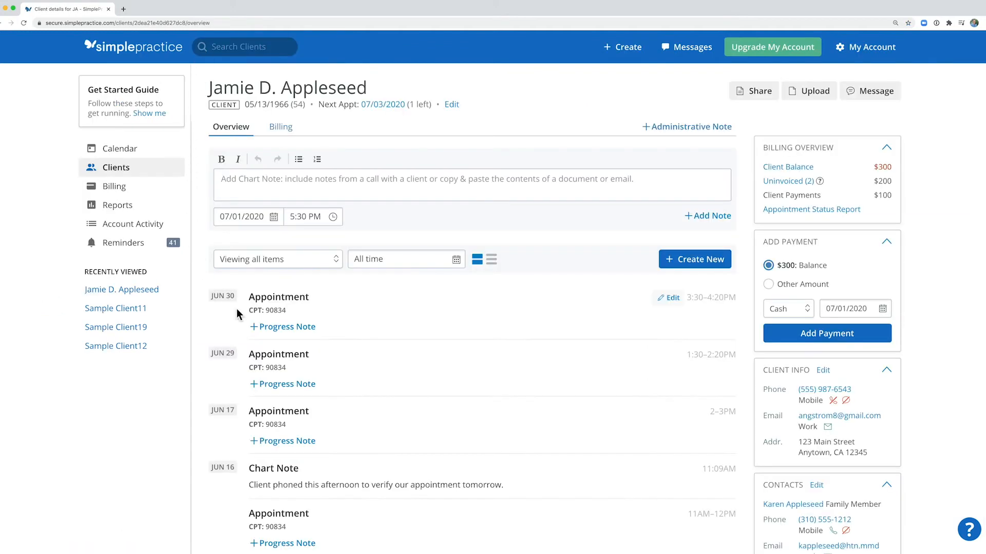
pyautogui.click(288, 327)
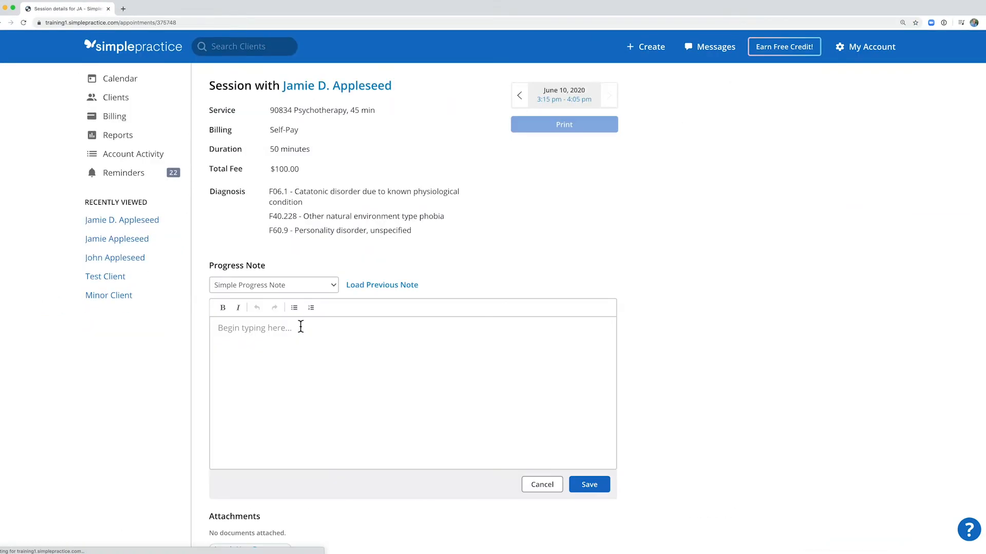
# Choose the SOAP Note template for the June 30 progress note and load the previous note into it.
pyautogui.click(328, 287)
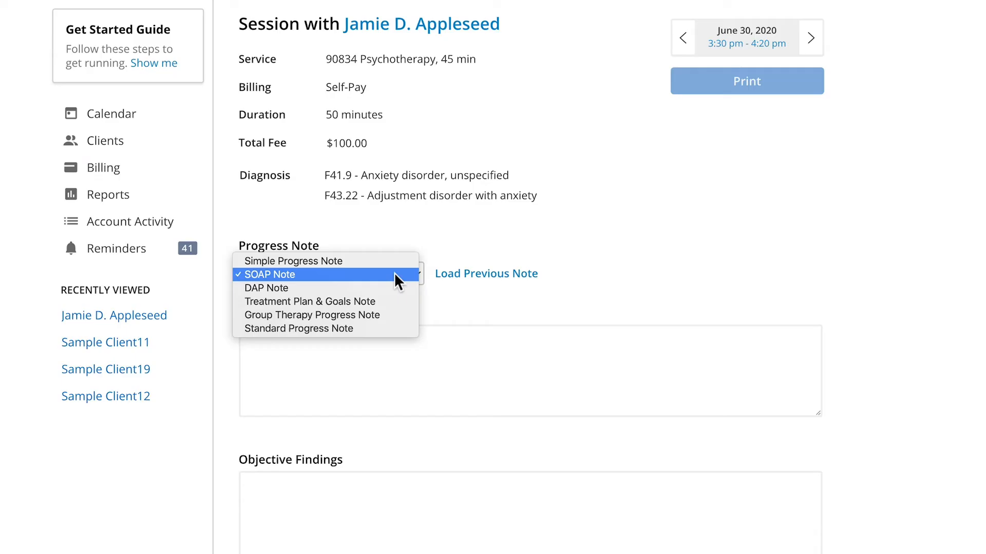
pyautogui.click(398, 280)
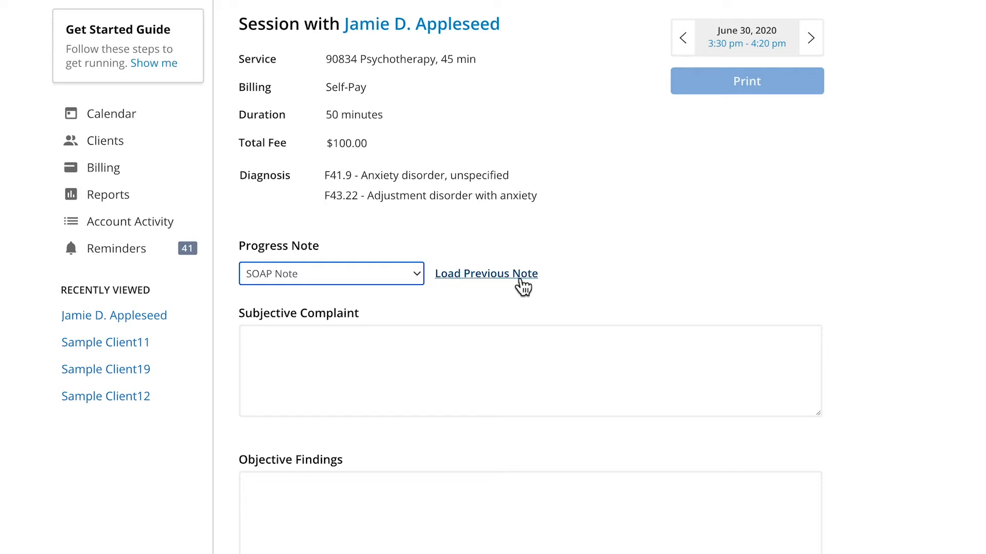
pyautogui.click(496, 280)
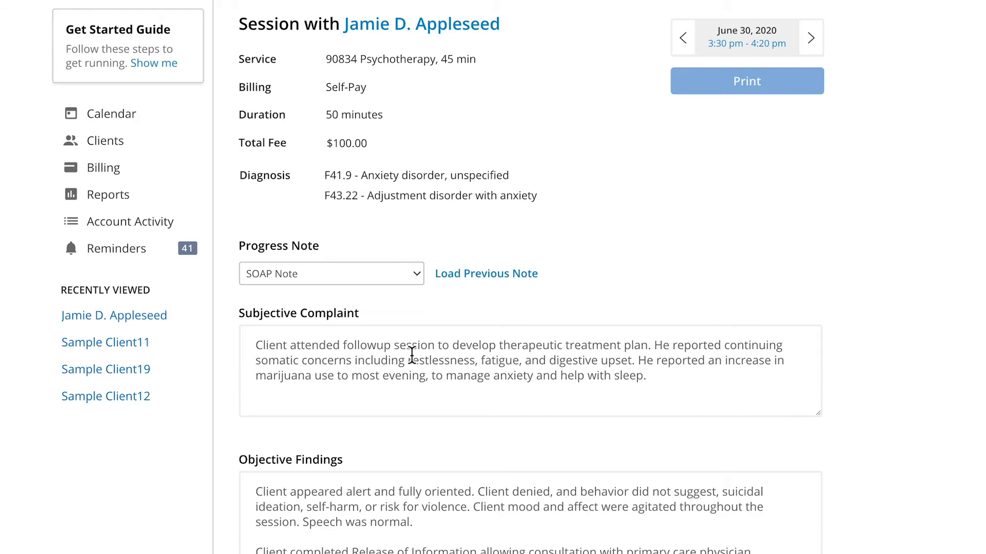
# Replace "attended followup session to develop" with "began" in the Subjective Complaint and save the note.
pyautogui.scroll(-4, 616, 315)
pyautogui.moveTo(289, 134); pyautogui.dragTo(498, 132)
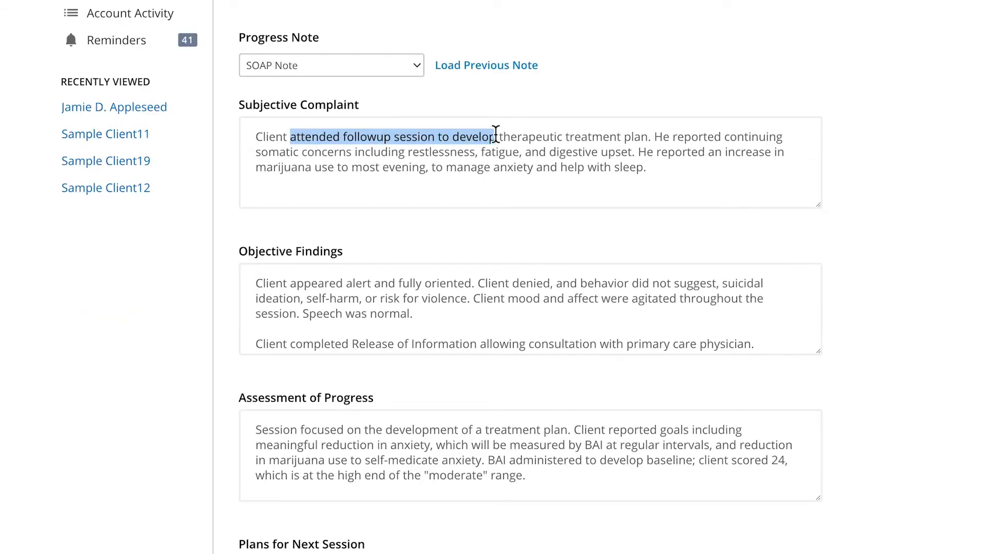
pyautogui.write('began')
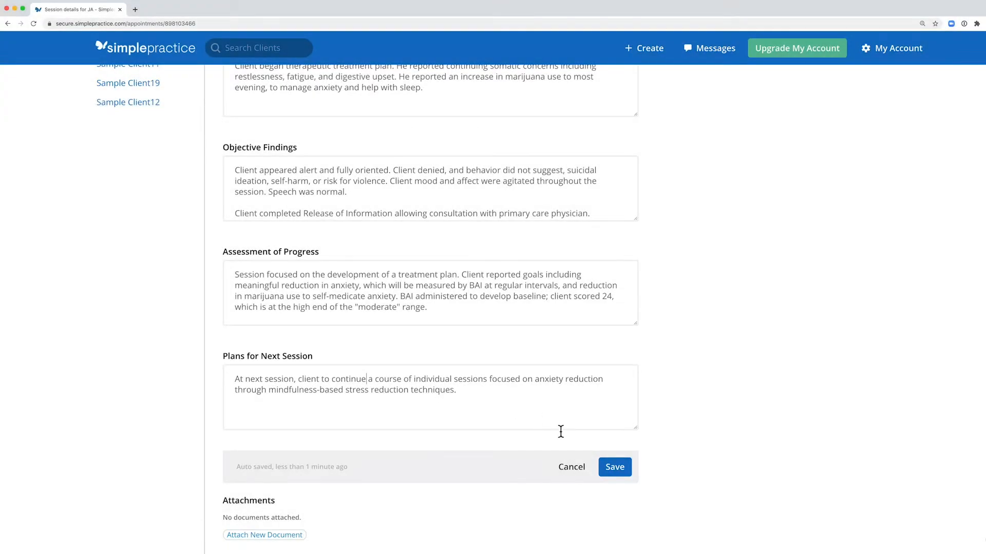
pyautogui.click(614, 467)
pyautogui.scroll(3, 521, 392)
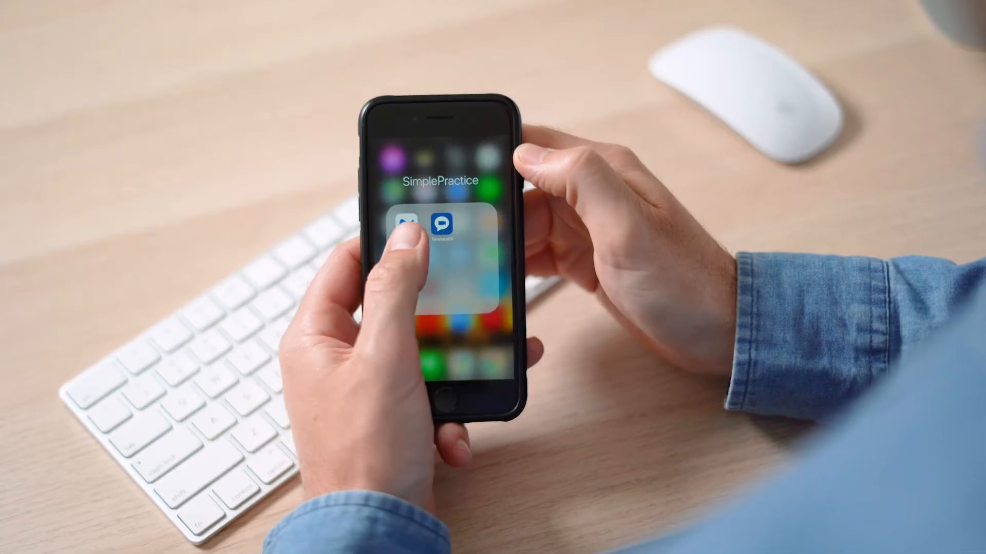
pyautogui.click(406, 225)
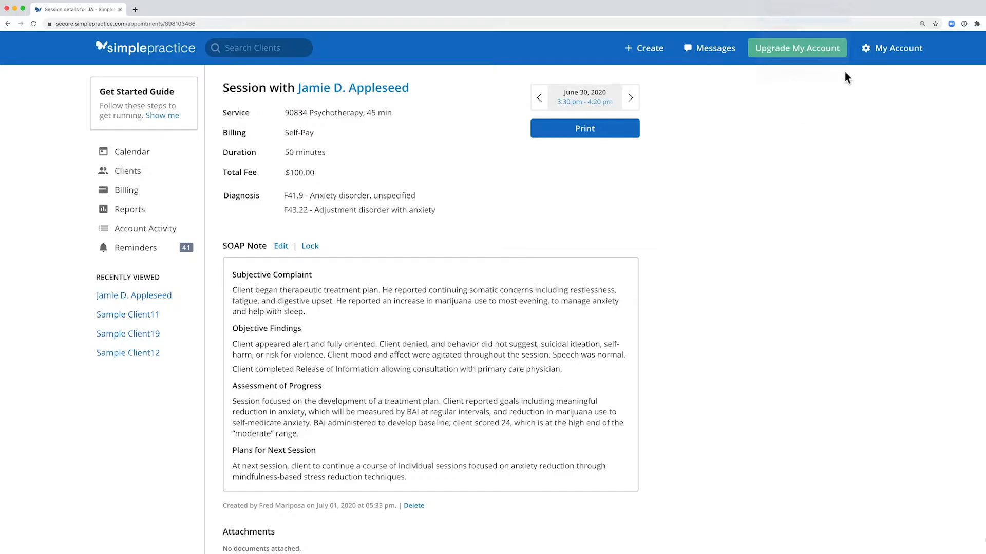
# Open the Notes and Forms page of the account's practice settings.
pyautogui.click(883, 50)
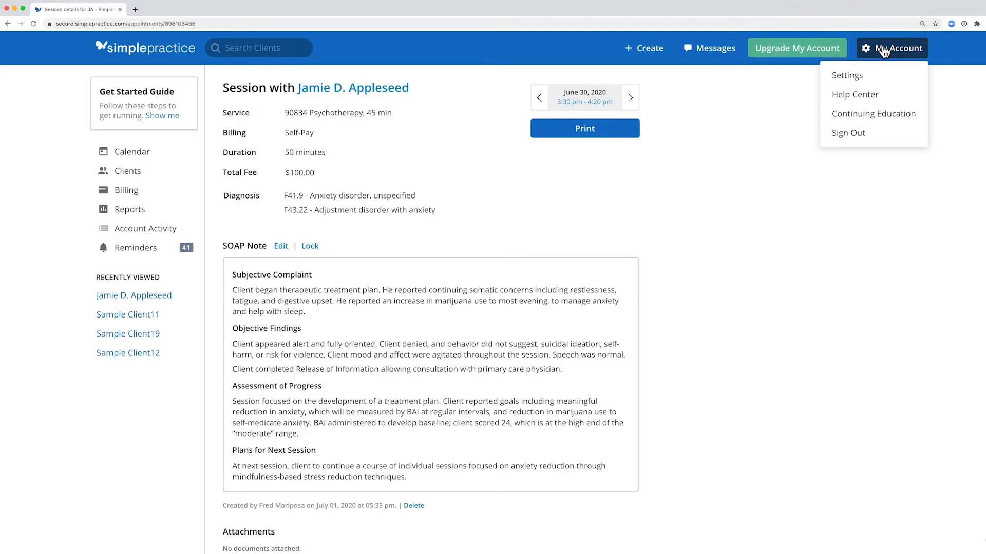
pyautogui.click(861, 75)
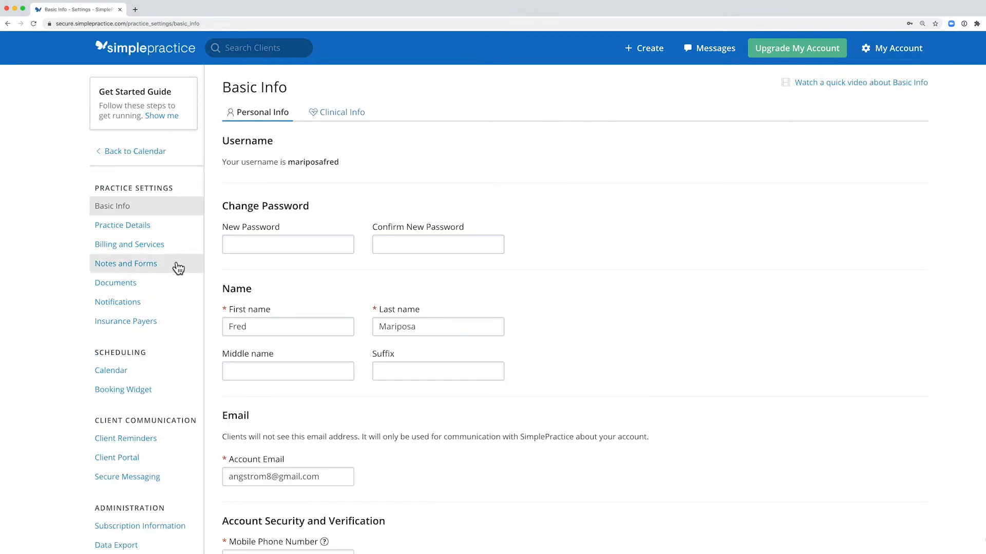
pyautogui.click(174, 268)
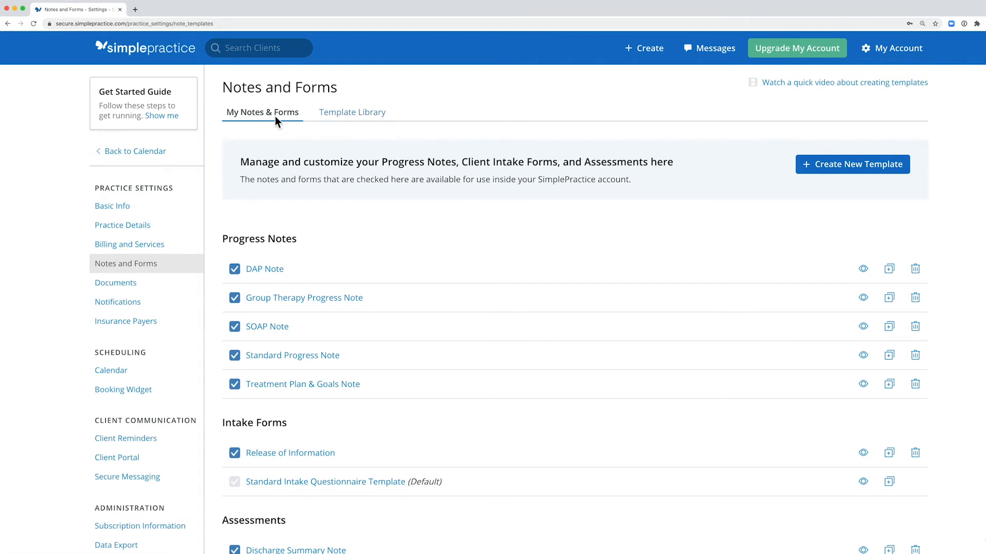
# Add the ABA Initial Session Note from the Template Library to the practice's own progress notes.
pyautogui.scroll(-3, 443, 251)
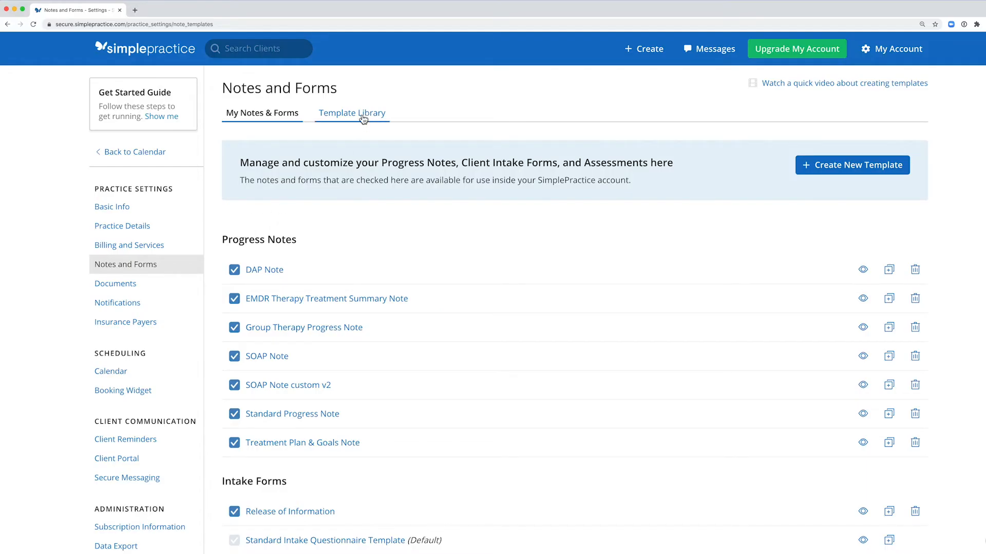
pyautogui.click(363, 116)
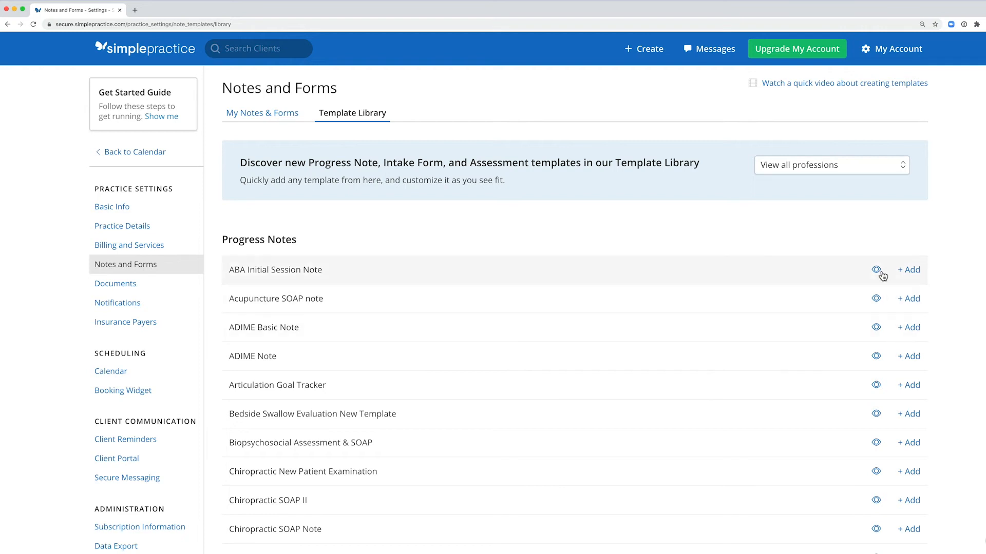
pyautogui.click(912, 272)
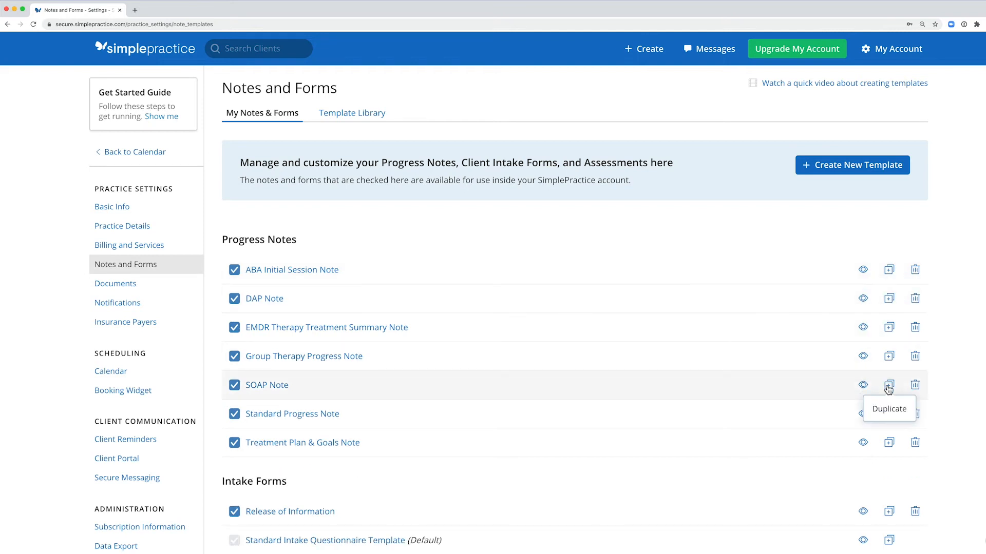
# Duplicate the SOAP Note template and rename the copy "SOAP Note custom v2".
pyautogui.click(888, 386)
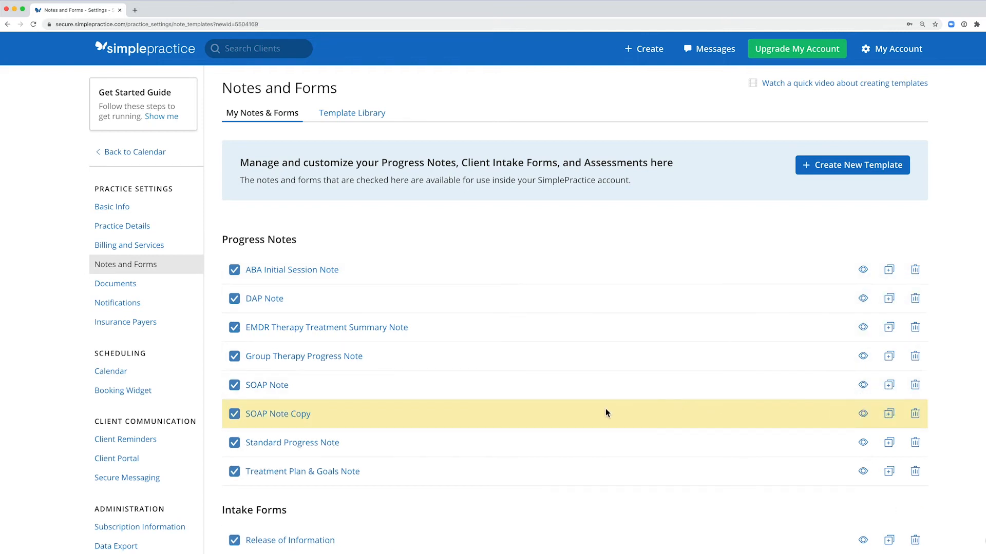
pyautogui.click(298, 415)
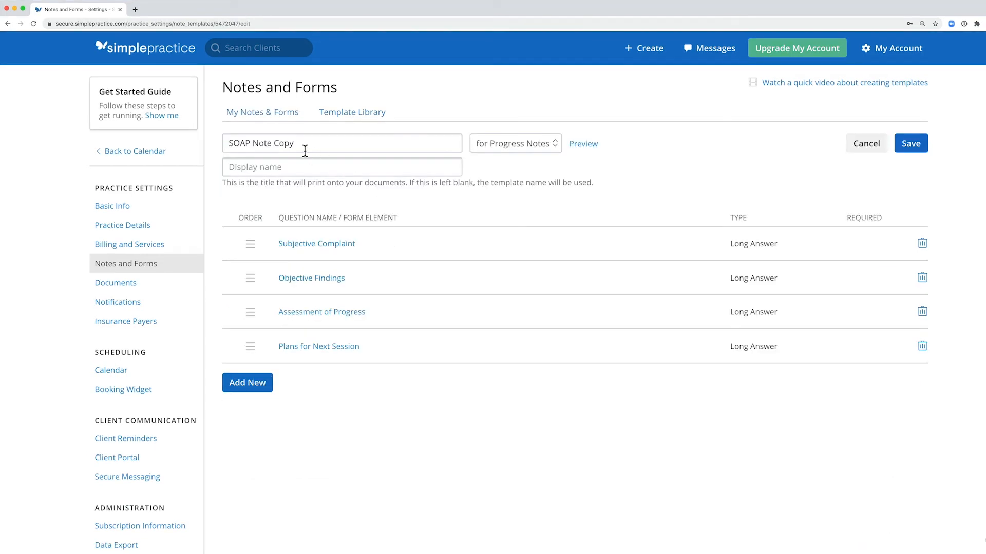
pyautogui.doubleClick(281, 143)
pyautogui.write('cus')
pyautogui.write('tom v2')
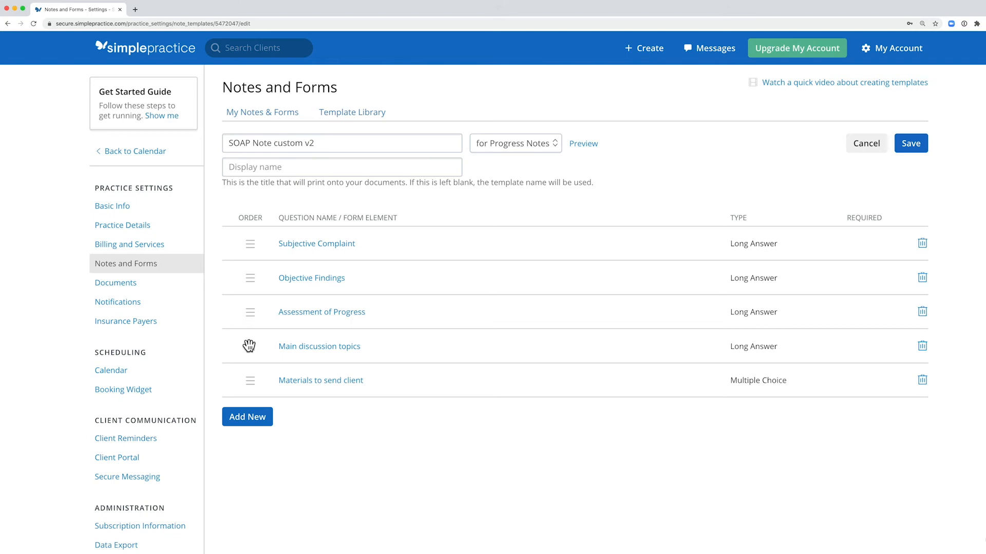
# Add a Long Answer (Multiple-line text) question "Main discussion topics" to the custom SOAP template.
pyautogui.moveTo(249, 346); pyautogui.dragTo(248, 242)
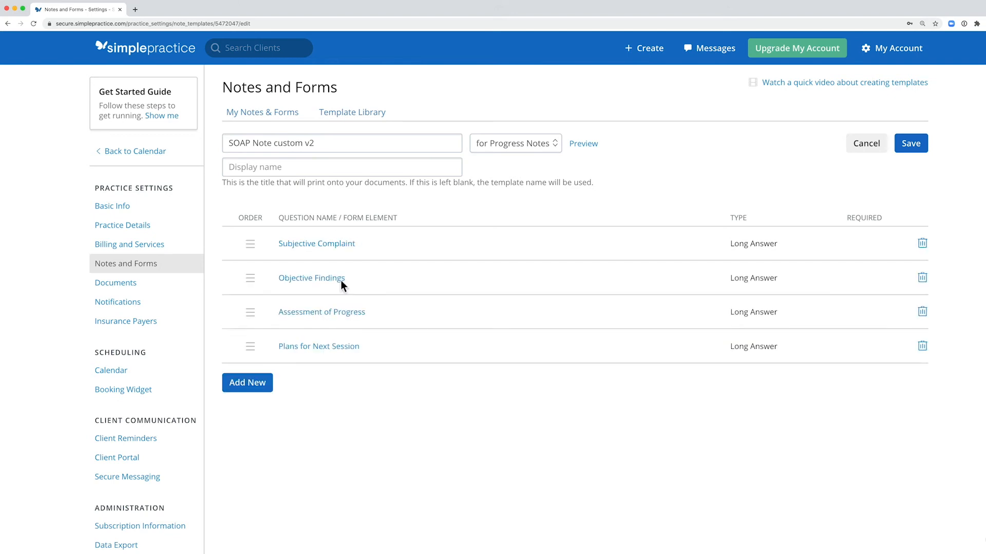
pyautogui.click(247, 384)
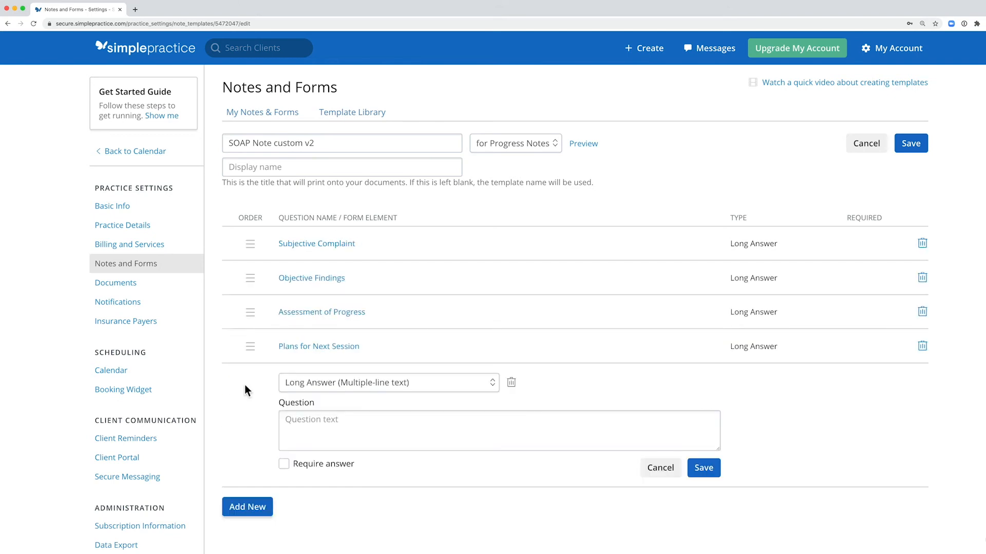
pyautogui.click(421, 388)
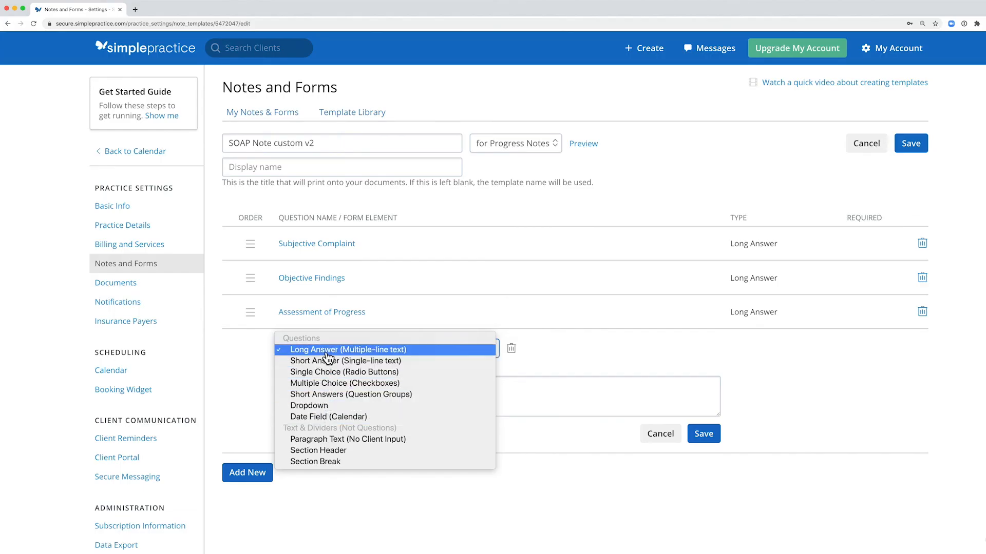
pyautogui.click(326, 353)
pyautogui.click(446, 389)
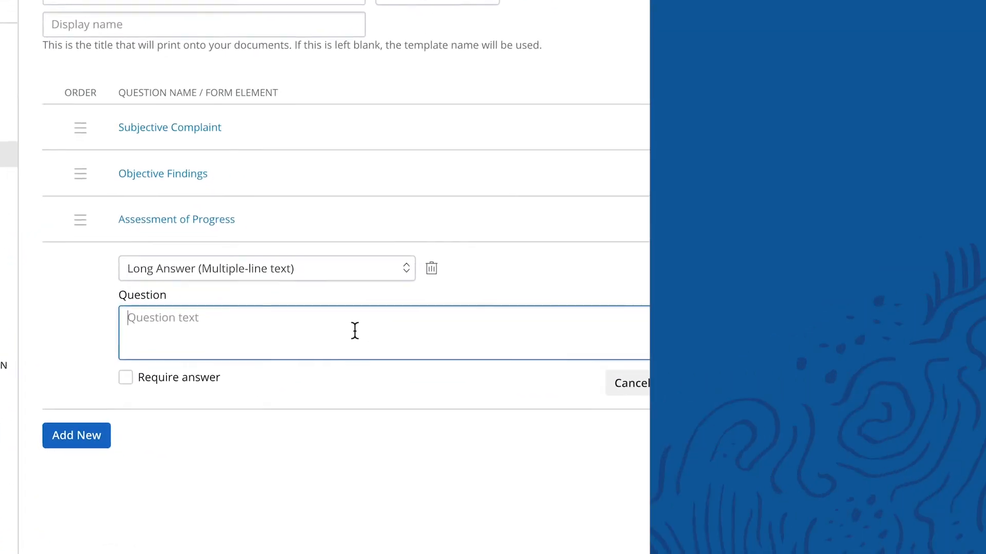
pyautogui.write('Main discussion topics')
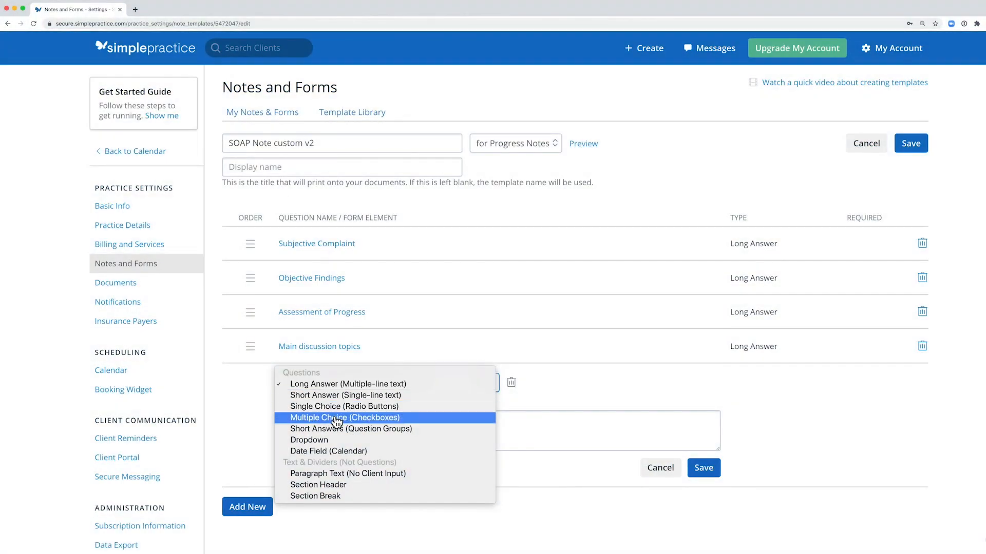
# Set the next new question to Multiple Choice (Checkboxes) with the text "Materials to send client".
pyautogui.click(336, 417)
pyautogui.click(334, 422)
pyautogui.write('Materials to send client')
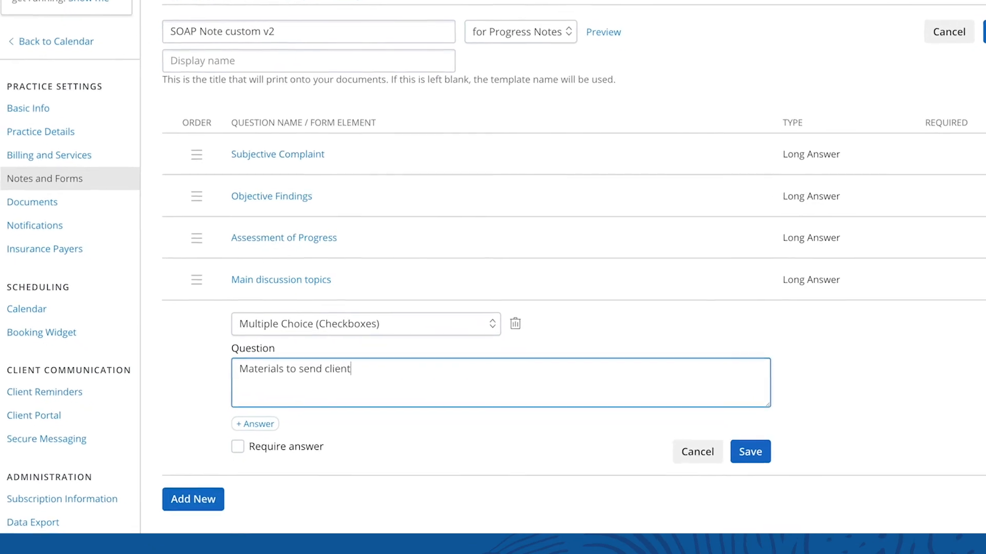
# Add the answer options "Meditation handout" and "Book" to the materials question.
pyautogui.click(241, 400)
pyautogui.write('Meditation handout')
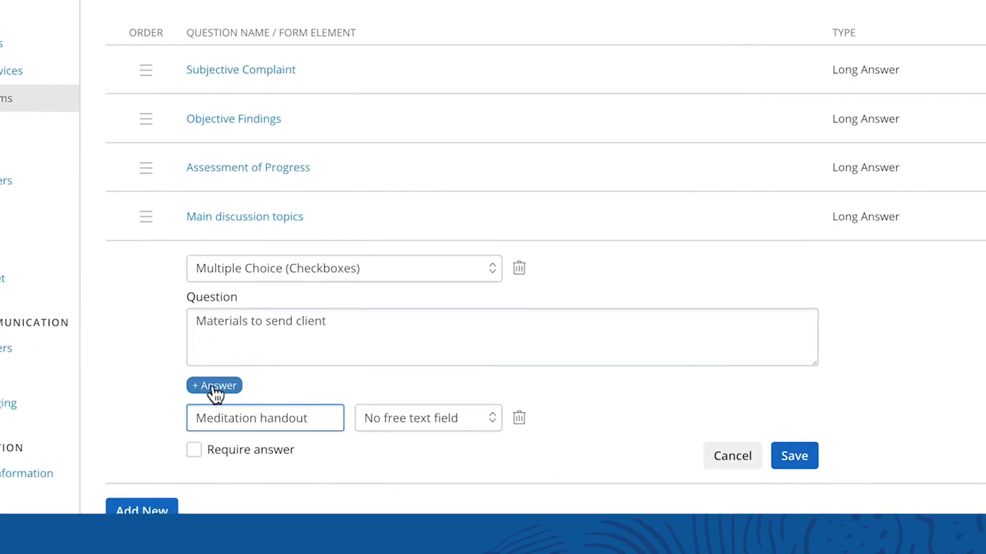
pyautogui.click(216, 386)
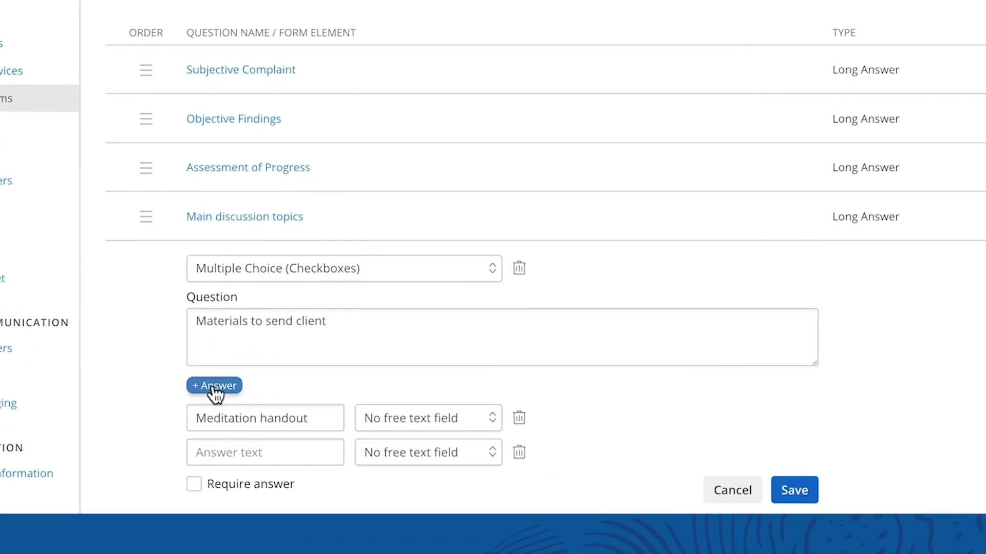
pyautogui.click(231, 450)
pyautogui.write('Bo')
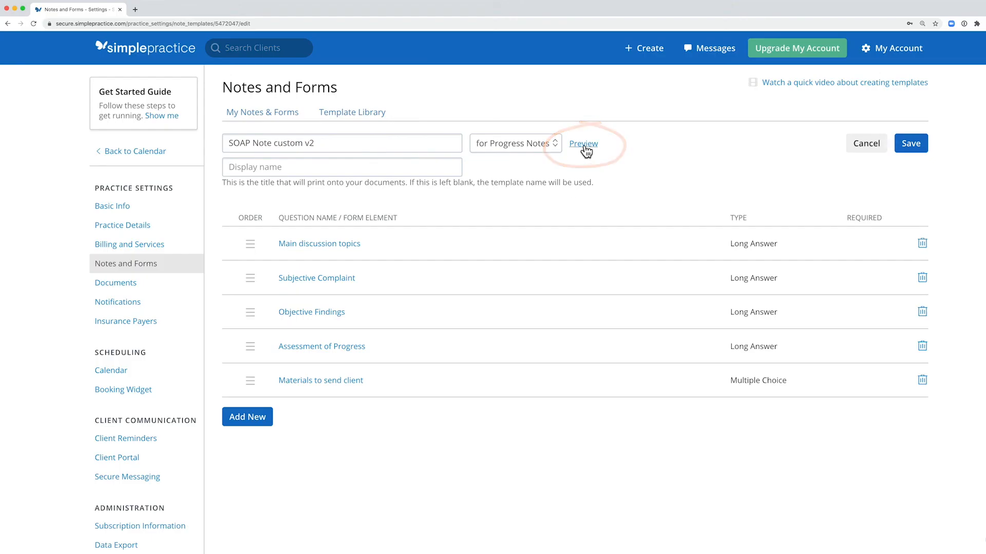
# Preview the SOAP Note custom v2 template and look through its questions down to the materials checkboxes.
pyautogui.click(584, 146)
pyautogui.scroll(-1, 460, 204)
pyautogui.scroll(-1, 461, 208)
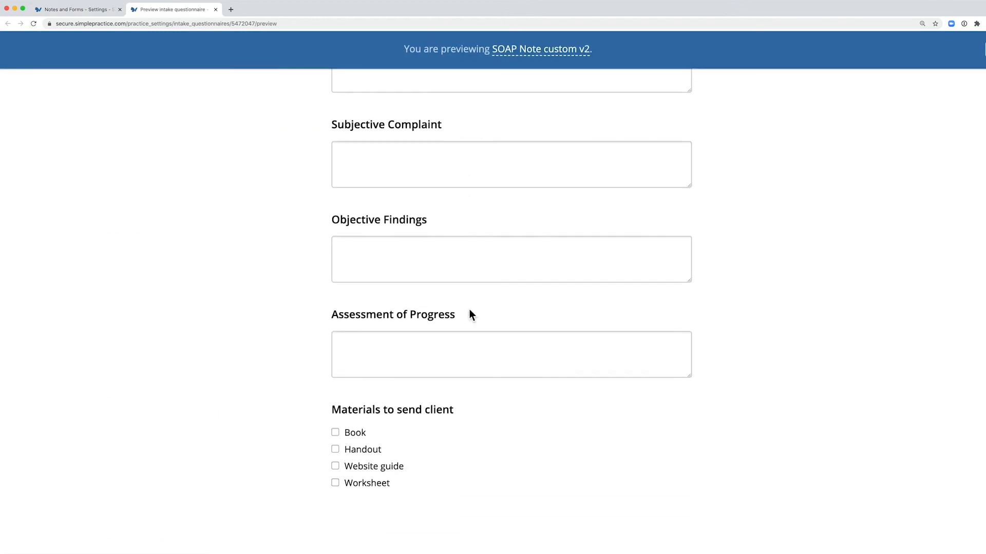